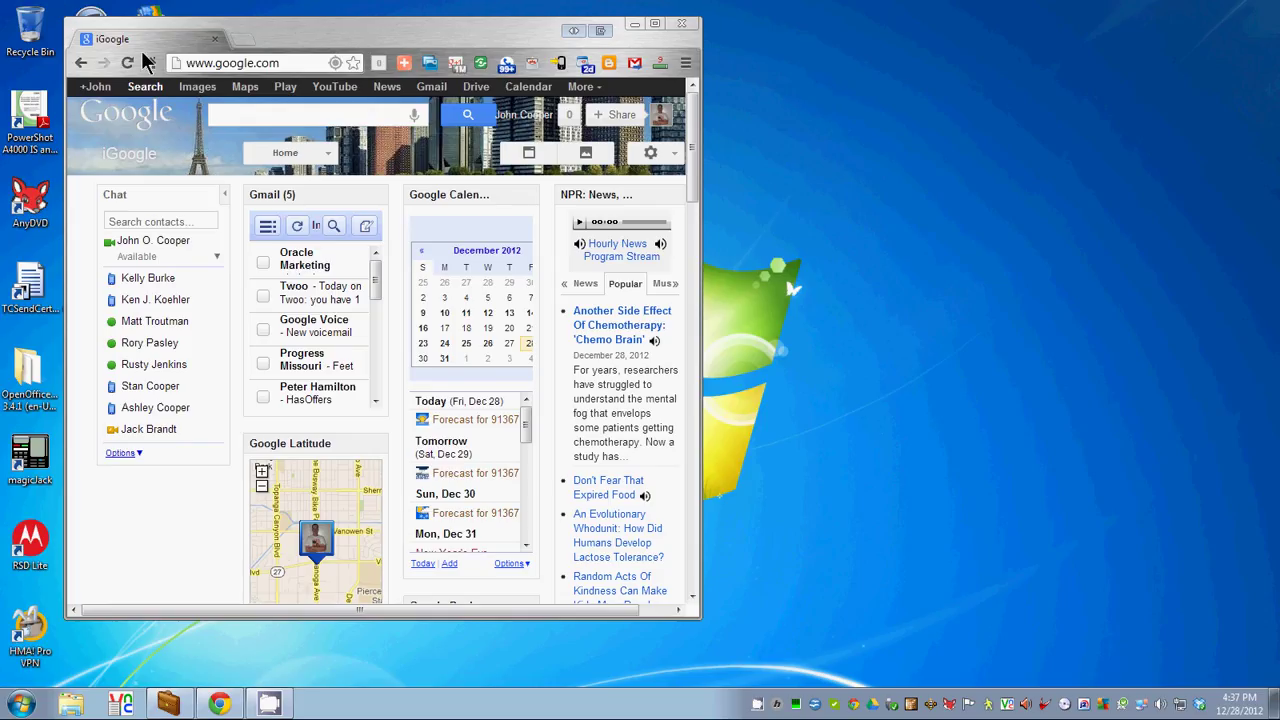
pyautogui.click(220, 63)
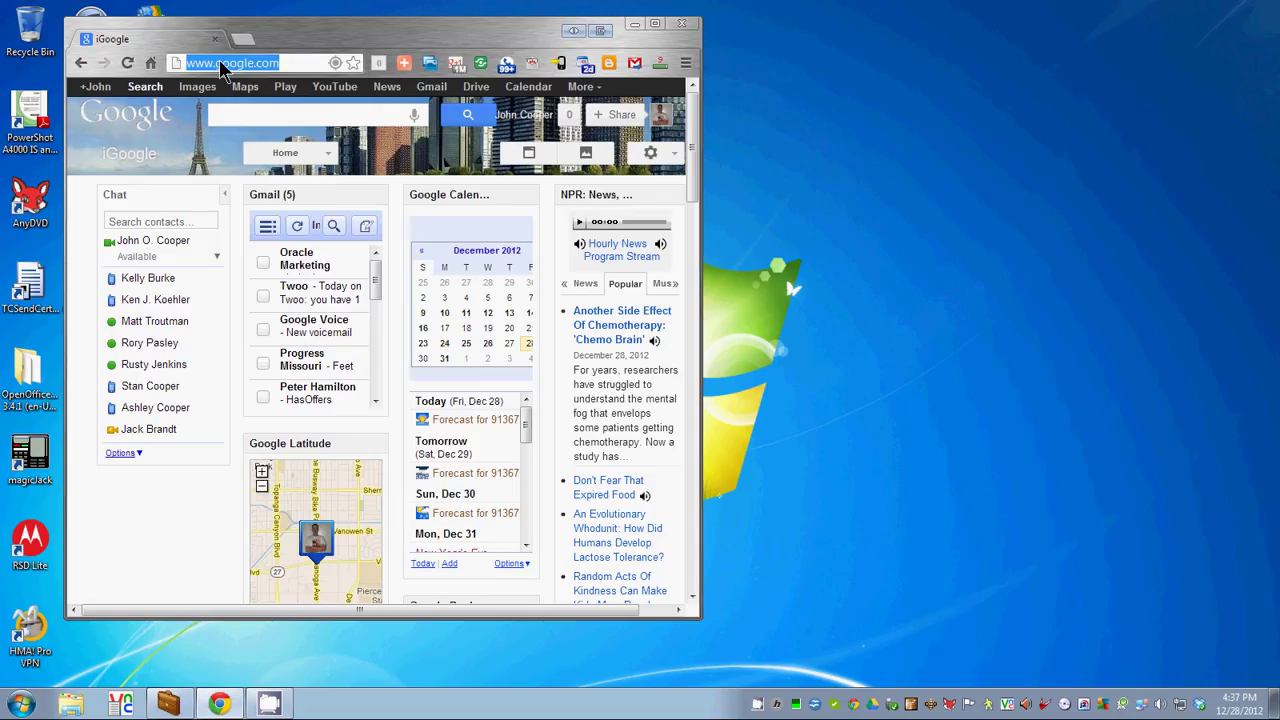
pyautogui.write('www.')
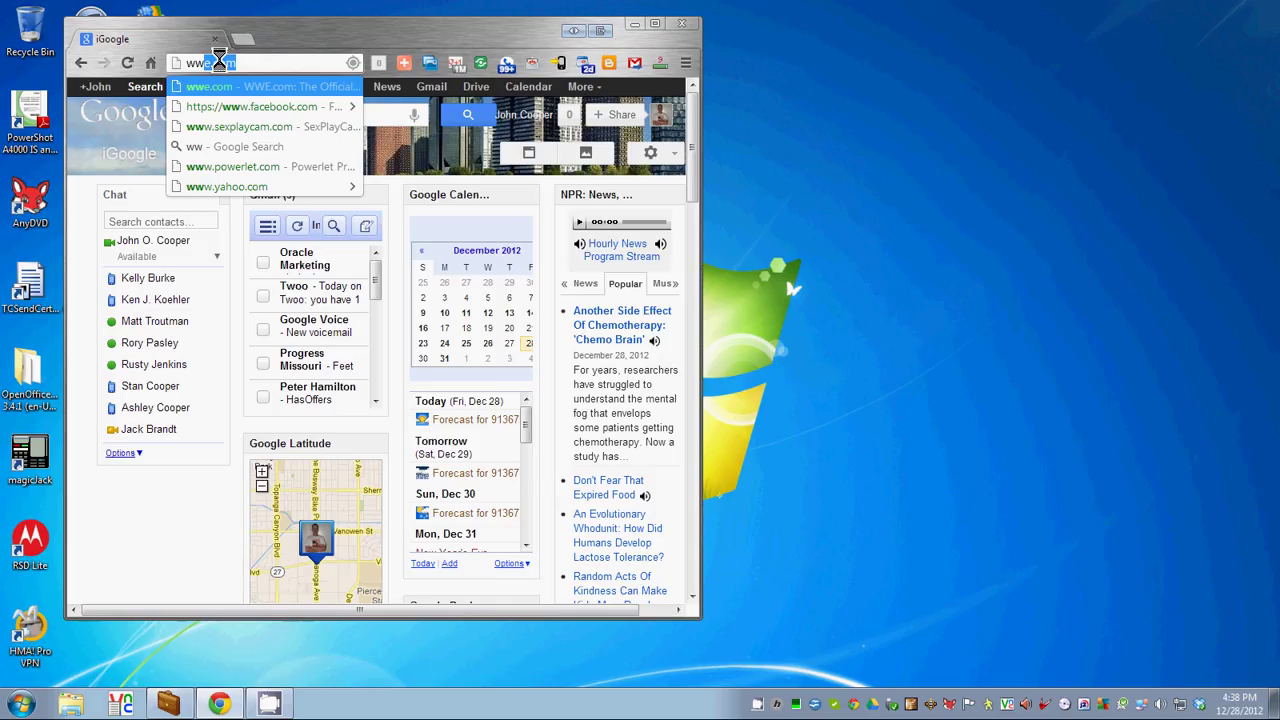
pyautogui.write('g')
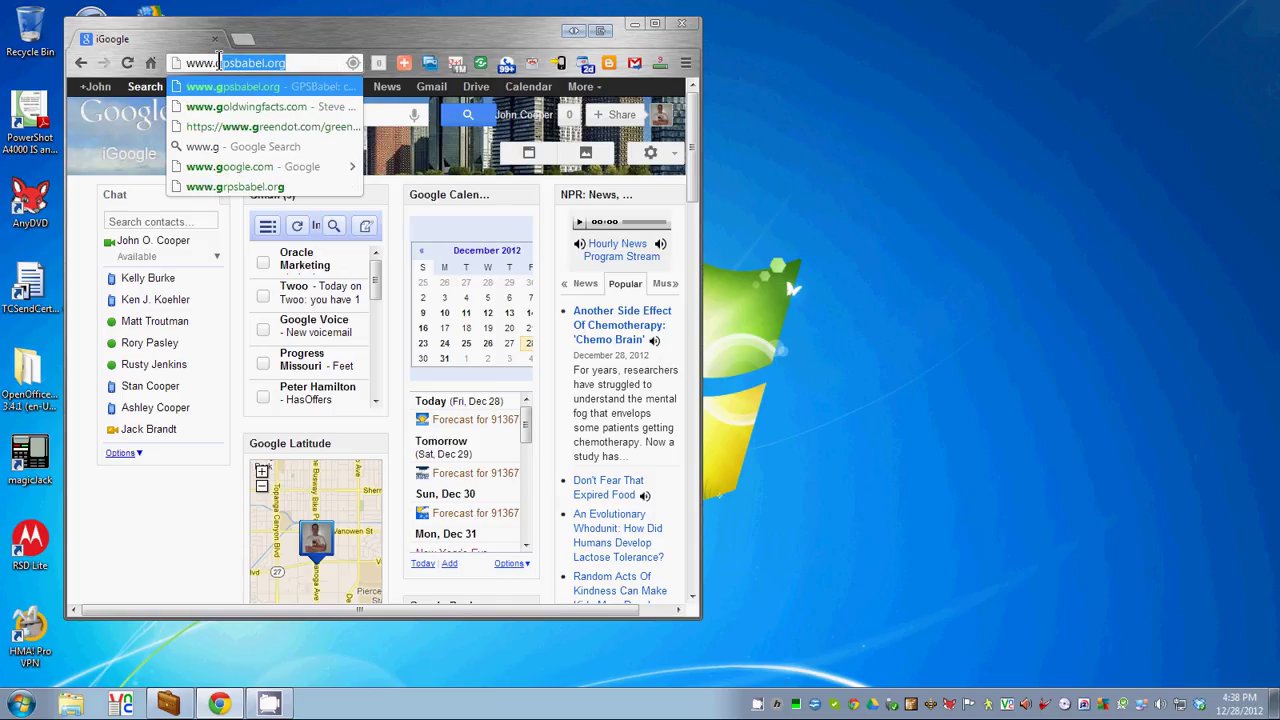
pyautogui.write('psbabel.')
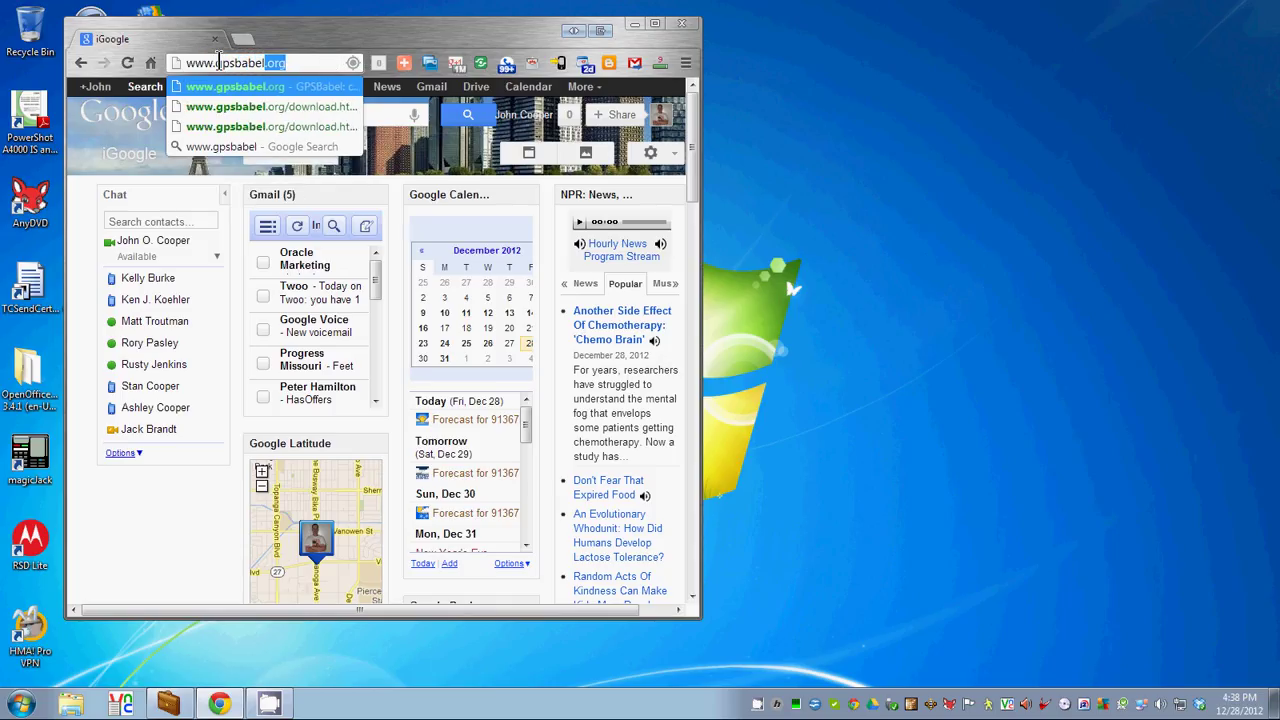
pyautogui.write('org')
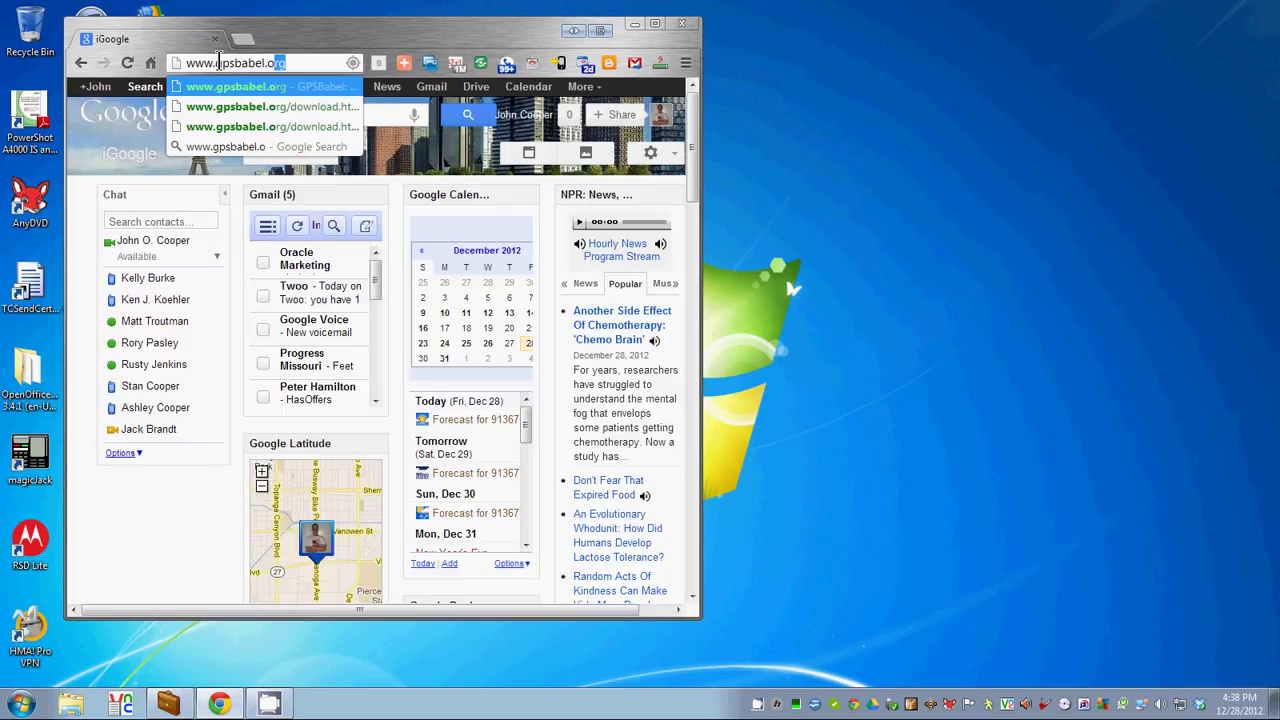
pyautogui.press('Return')
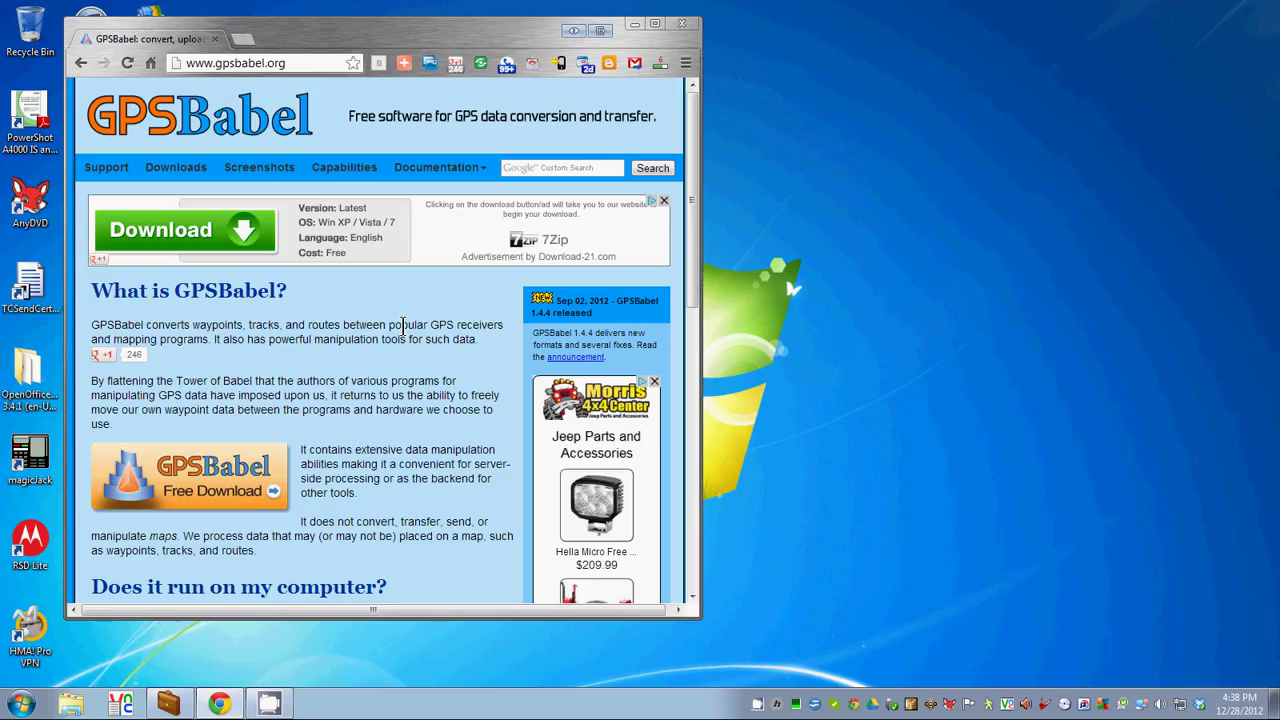
# - Go to the Downloads section of the GPSBabel site
pyautogui.click(190, 176)
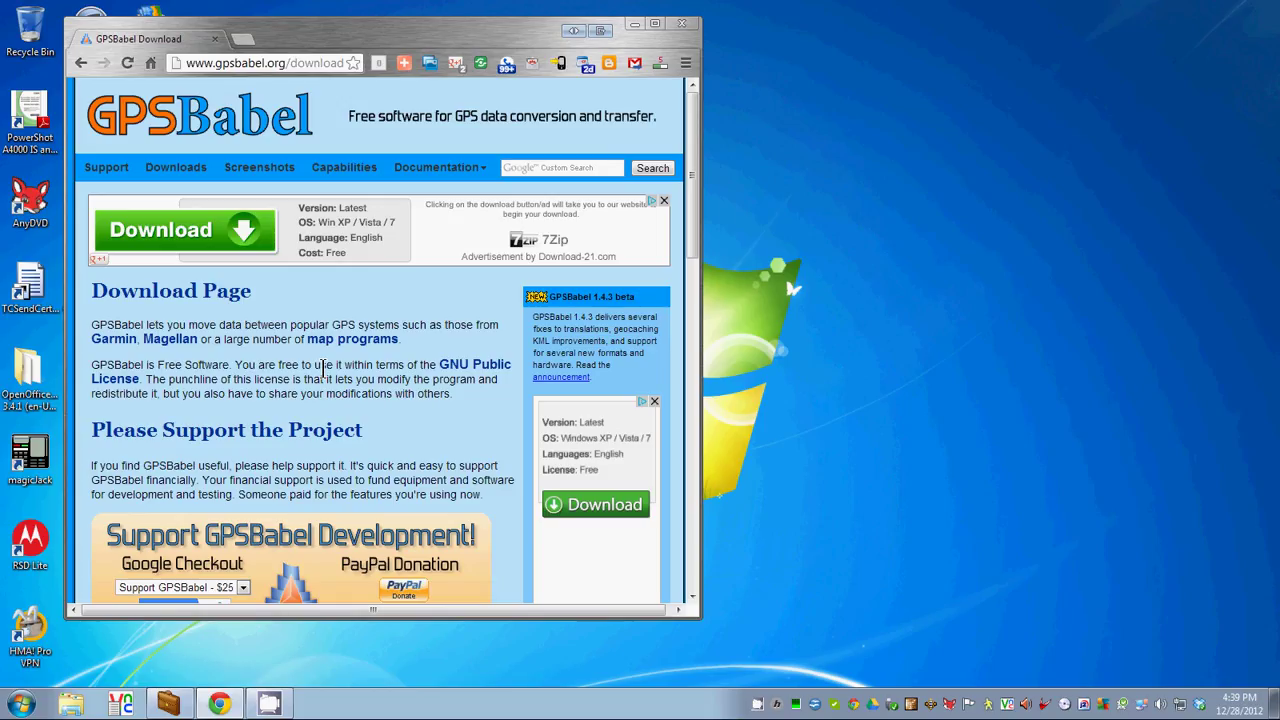
# - Scroll down to the 1.4.4 Latest Release files for Windows, Mac and Linux
pyautogui.scroll(-4, 322, 368)
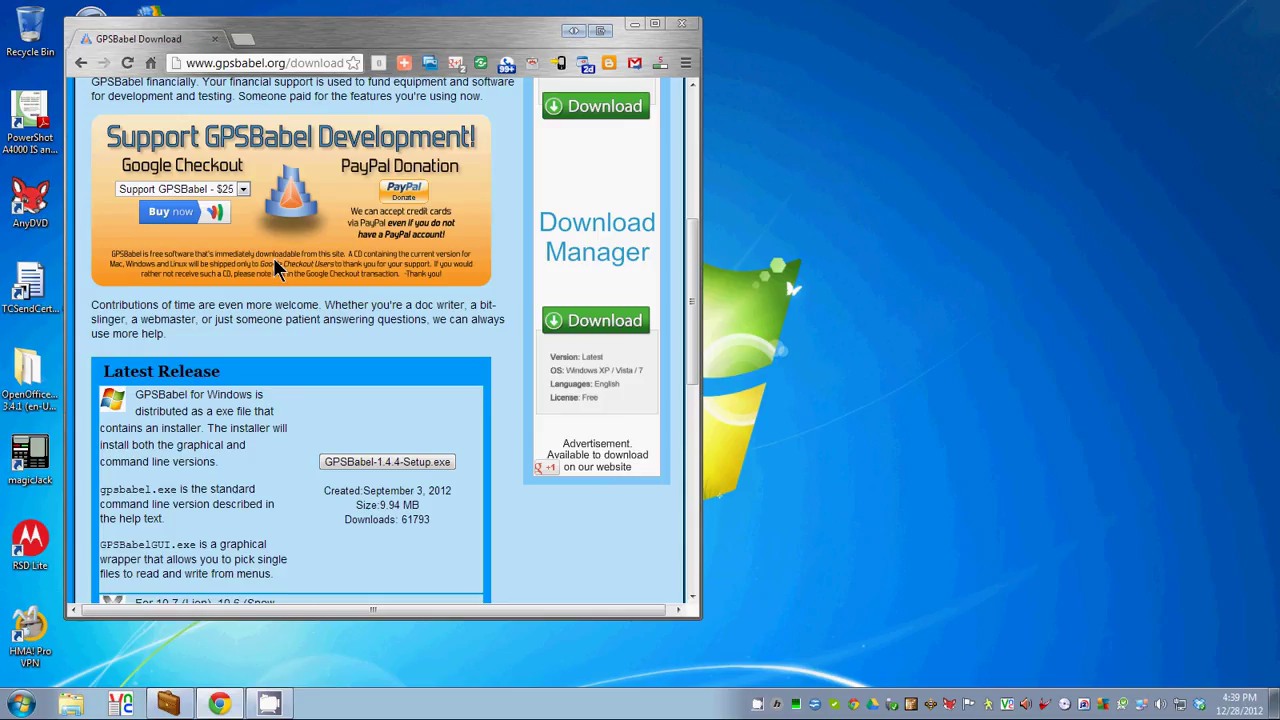
pyautogui.scroll(-3, 346, 418)
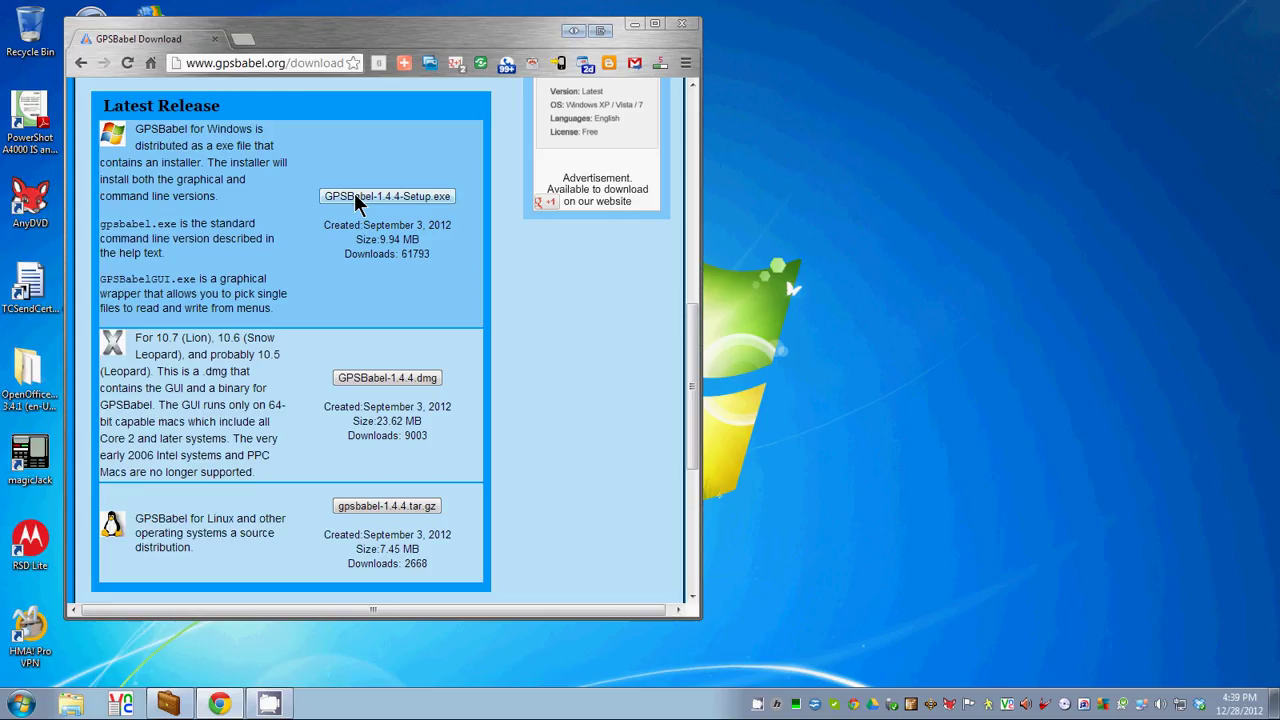
# - Download GPSBabel-1.4.4-Setup.exe and launch it from Chrome's download bar
pyautogui.click(357, 200)
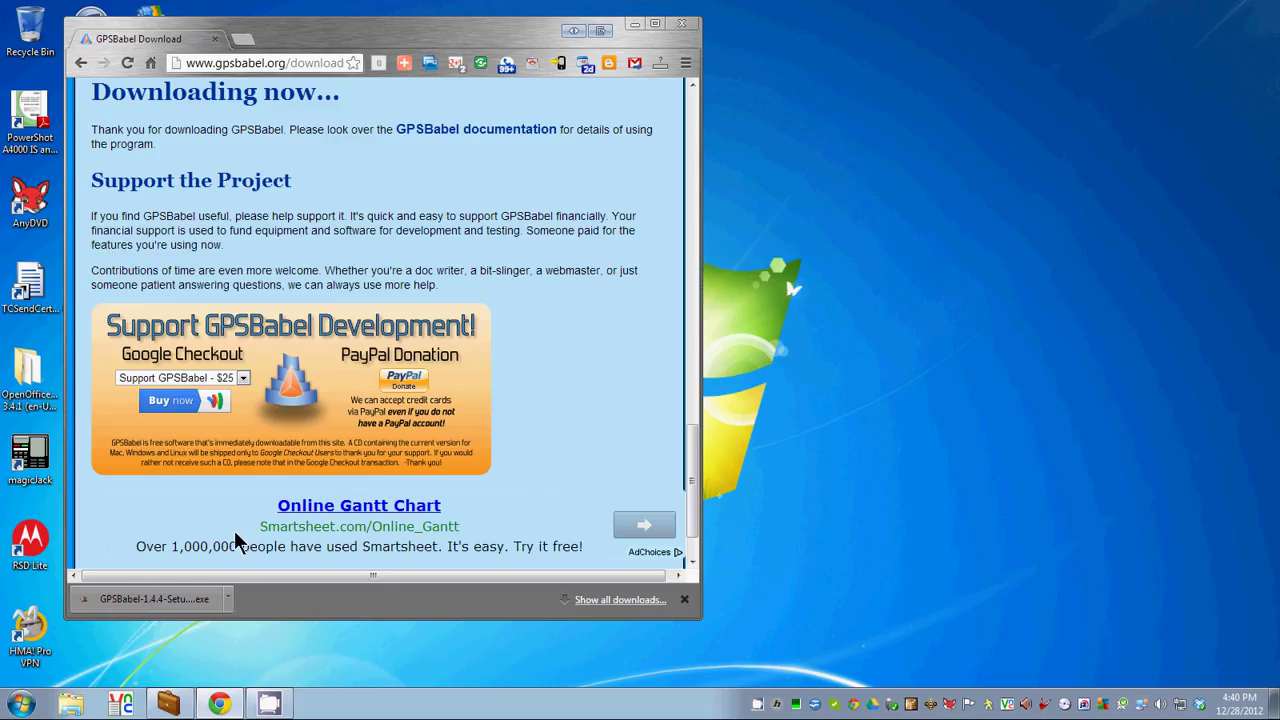
pyautogui.click(164, 596)
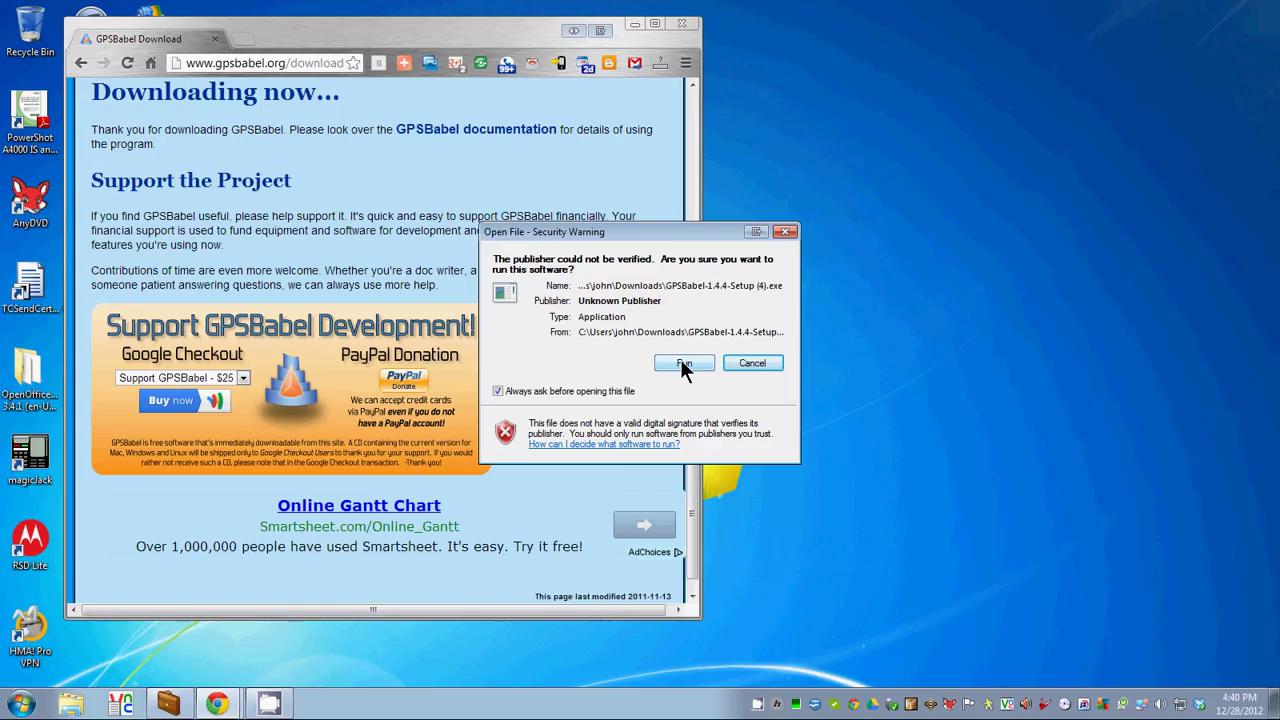
# - Run the installer, accept the licence, keep default folders with no desktop icon, and install
pyautogui.click(683, 364)
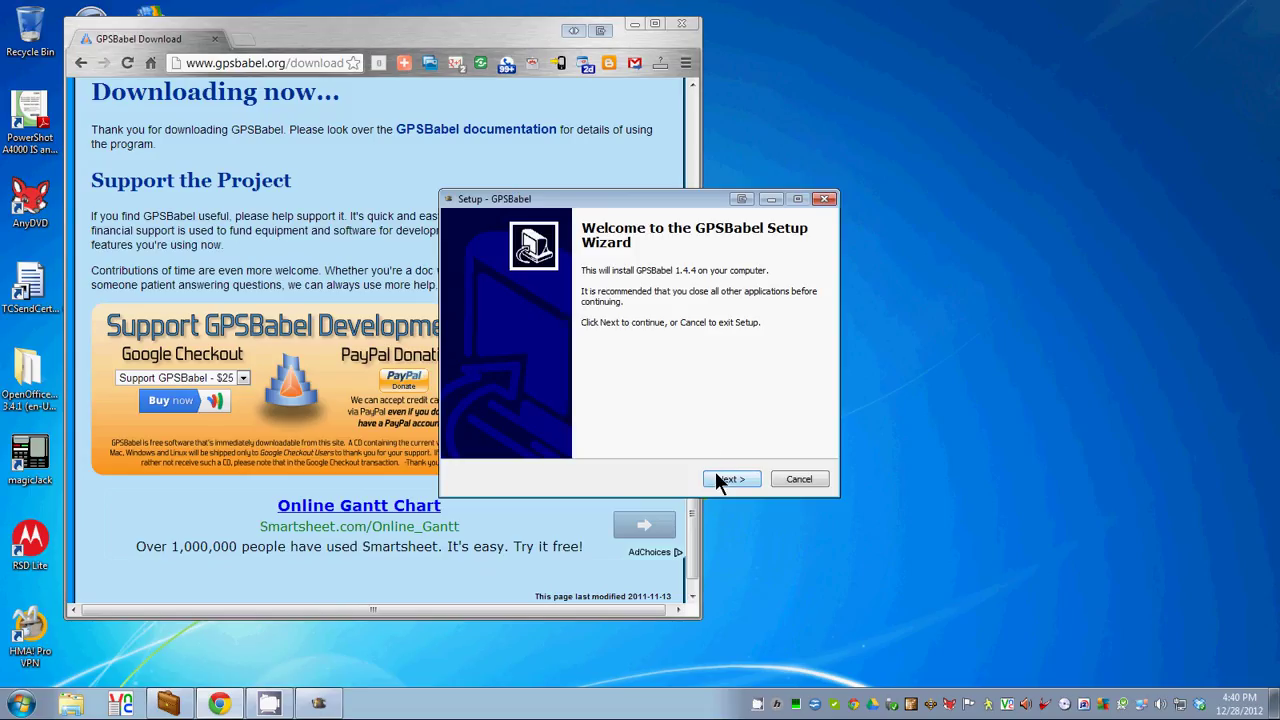
pyautogui.click(717, 478)
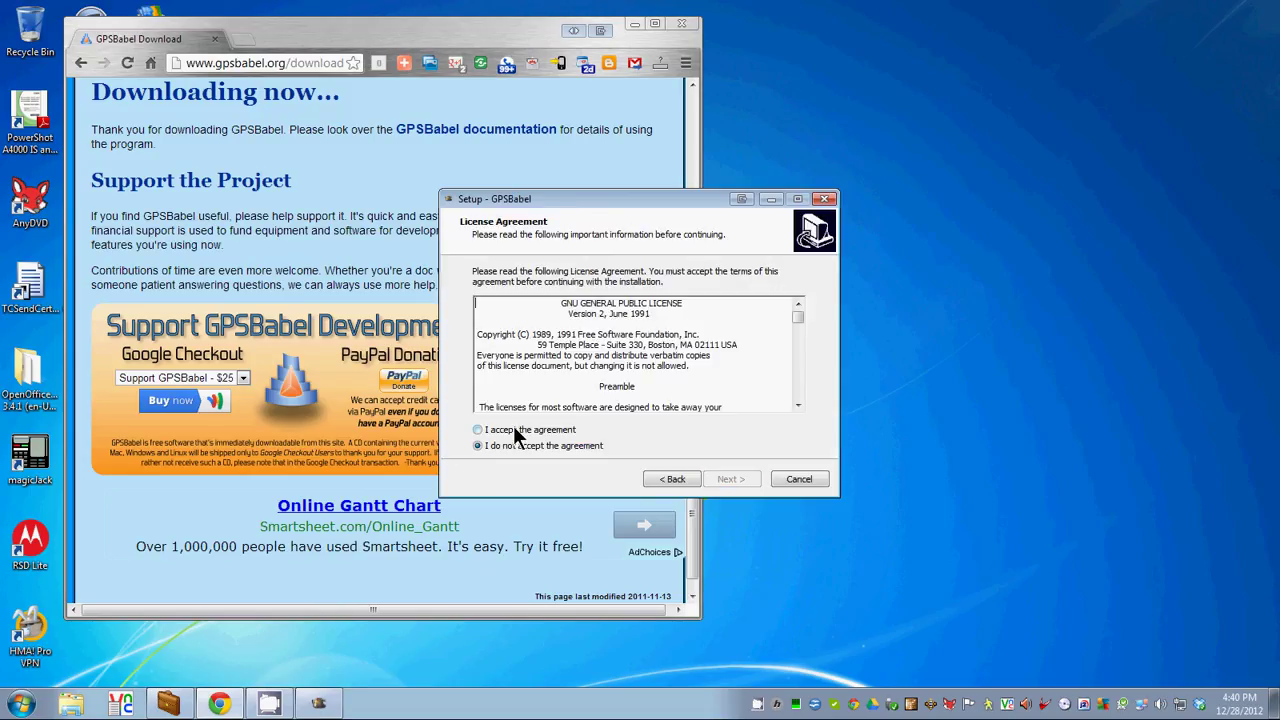
pyautogui.click(479, 430)
pyautogui.click(734, 478)
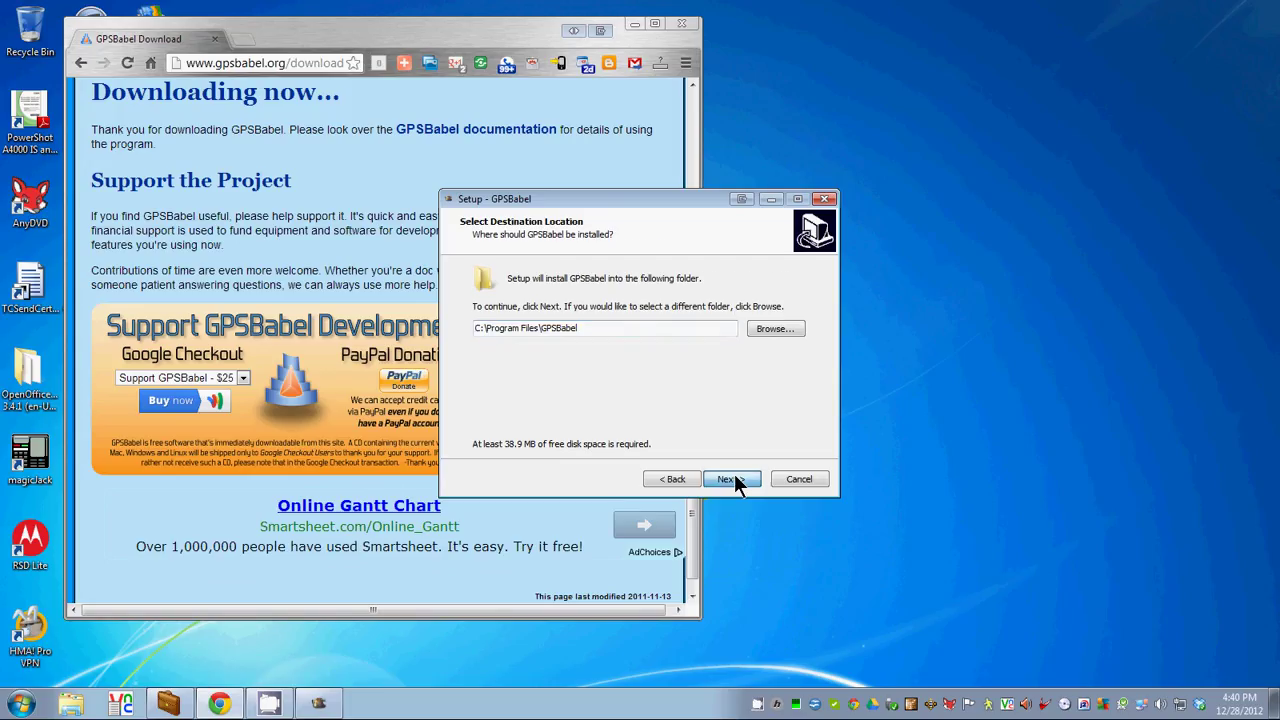
pyautogui.click(734, 478)
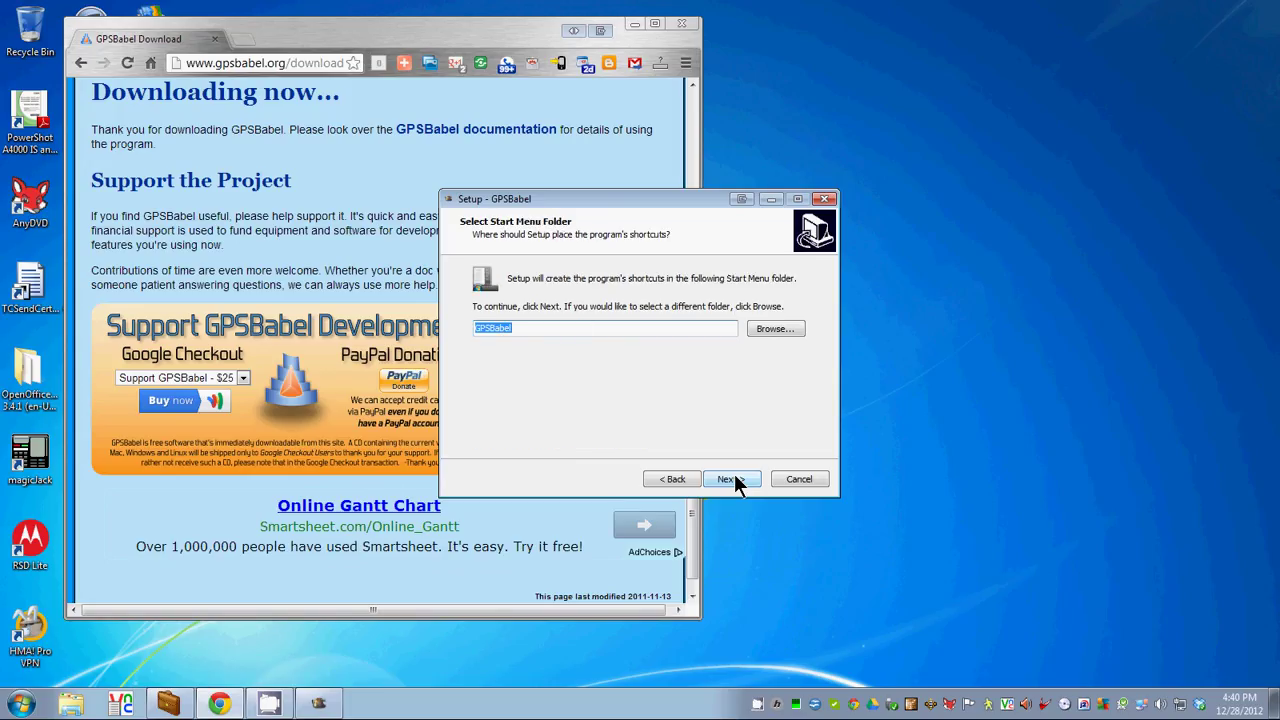
pyautogui.click(734, 479)
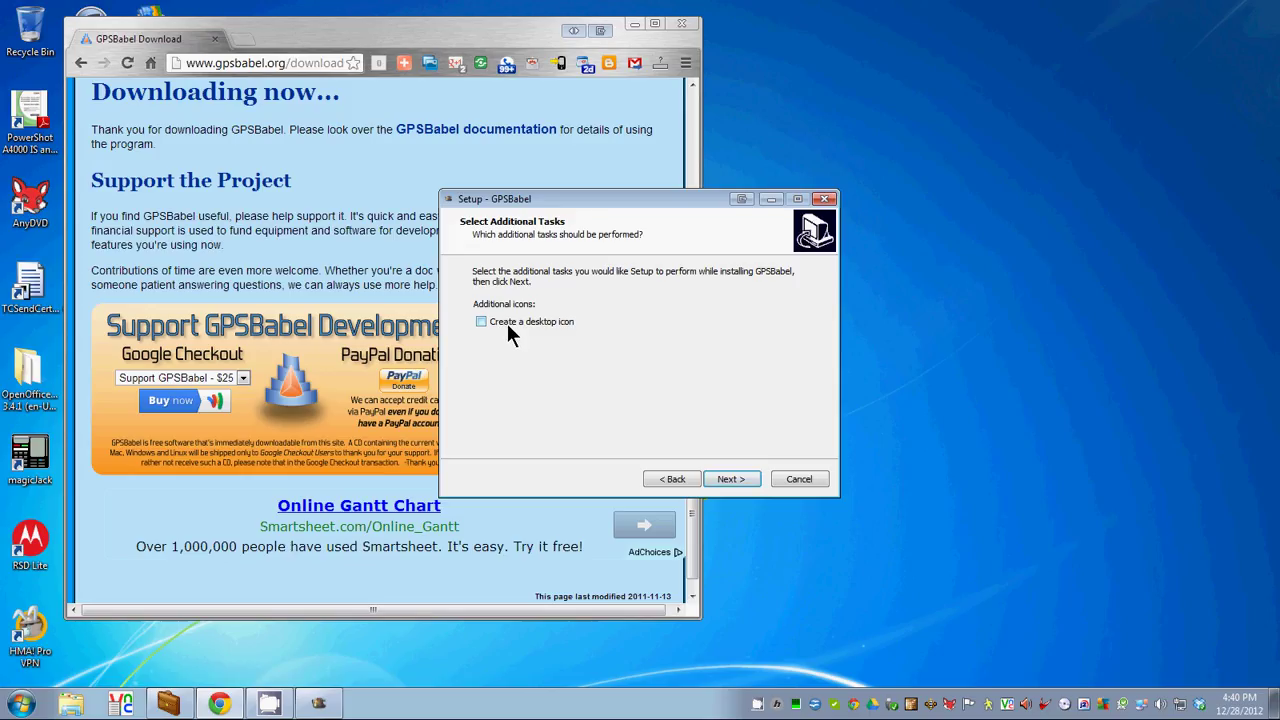
pyautogui.click(737, 480)
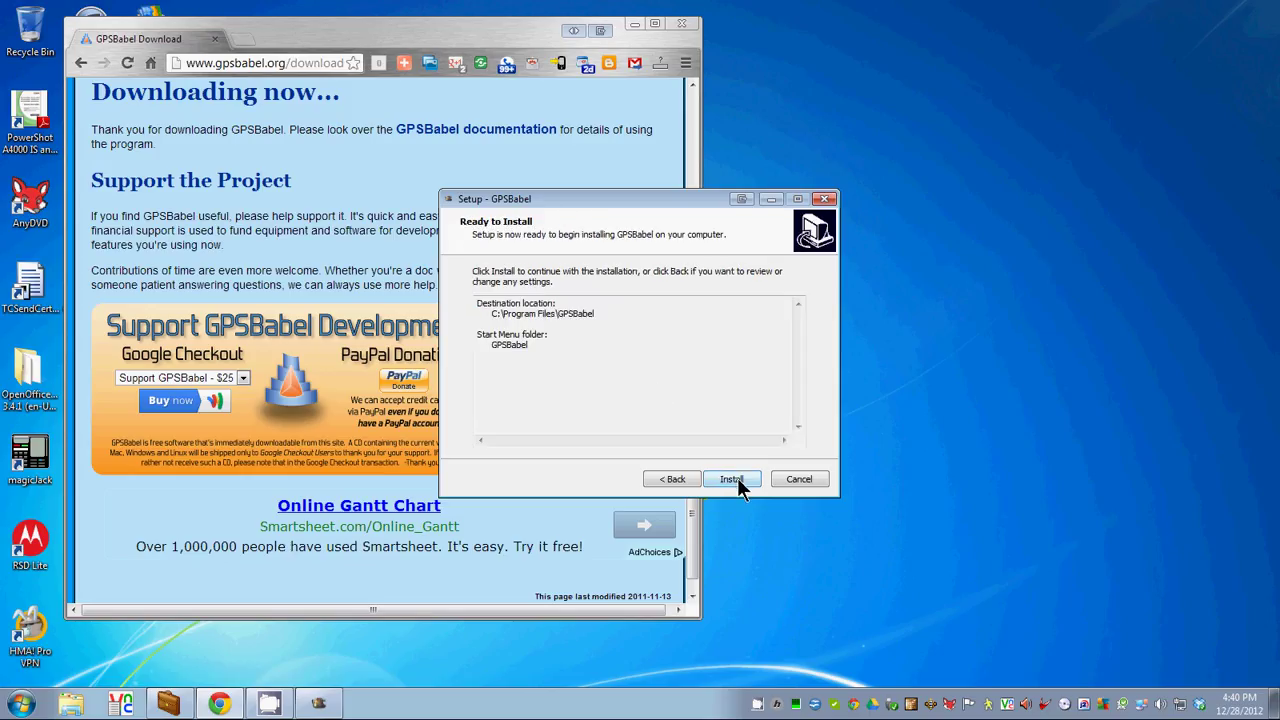
pyautogui.click(737, 479)
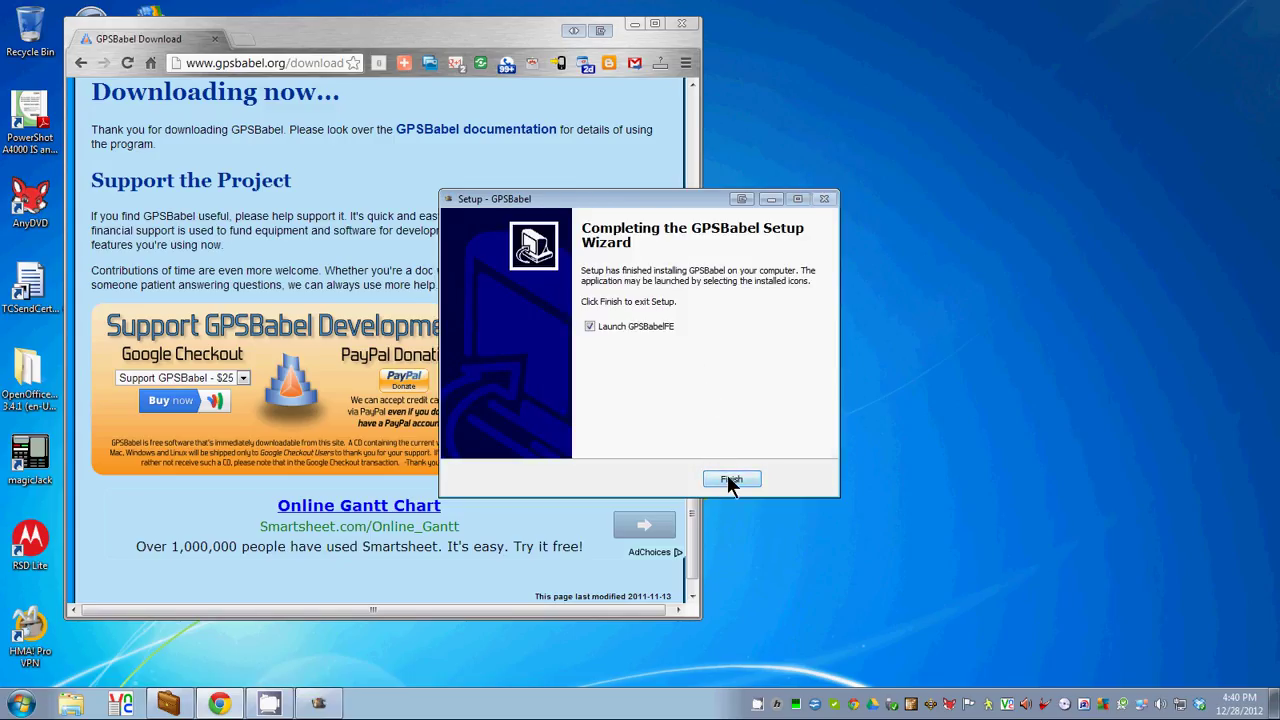
pyautogui.click(729, 480)
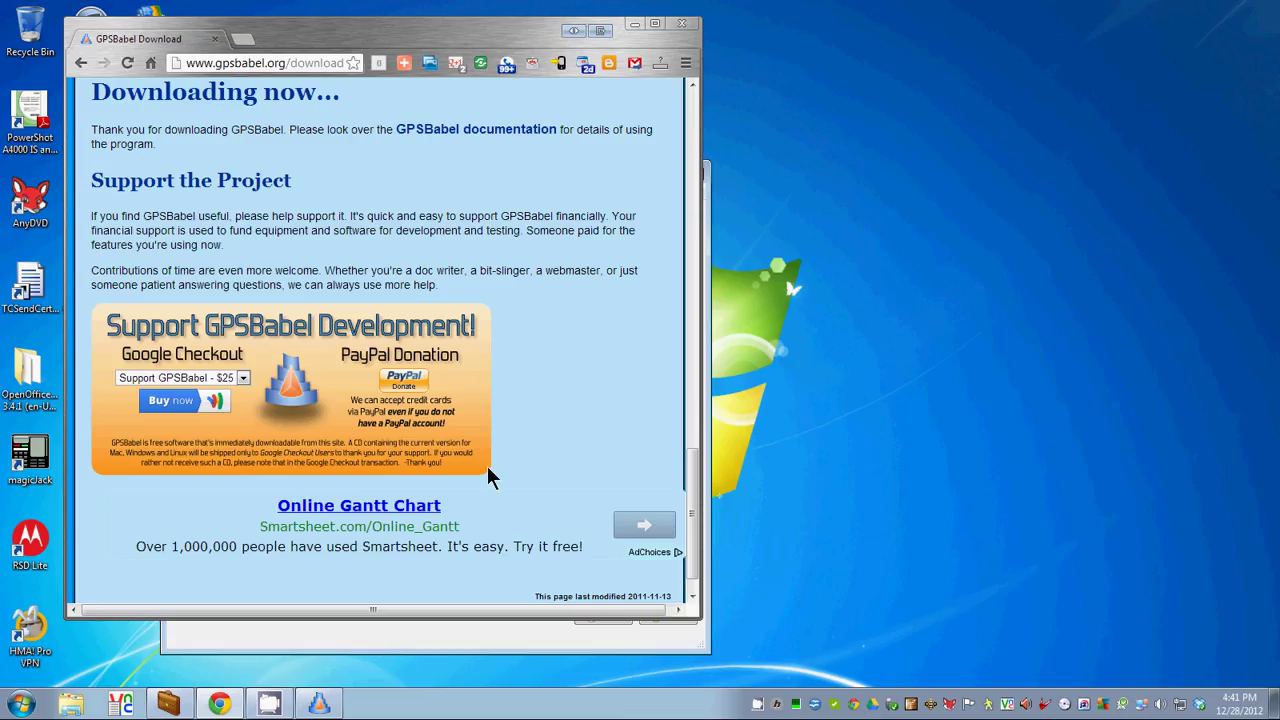
# - Bring the GPSBabel converter window in front of Chrome
pyautogui.click(436, 644)
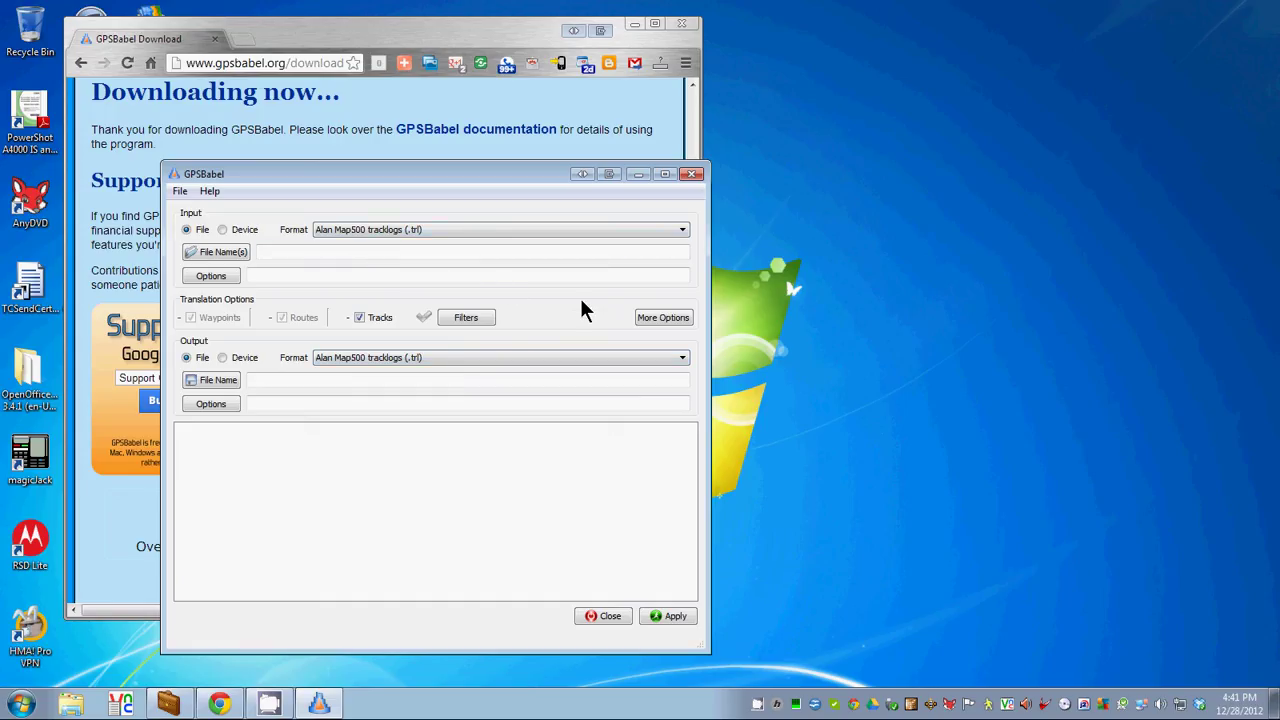
# - Set the input format to GPX XML
pyautogui.click(474, 229)
pyautogui.scroll(-5, 452, 288)
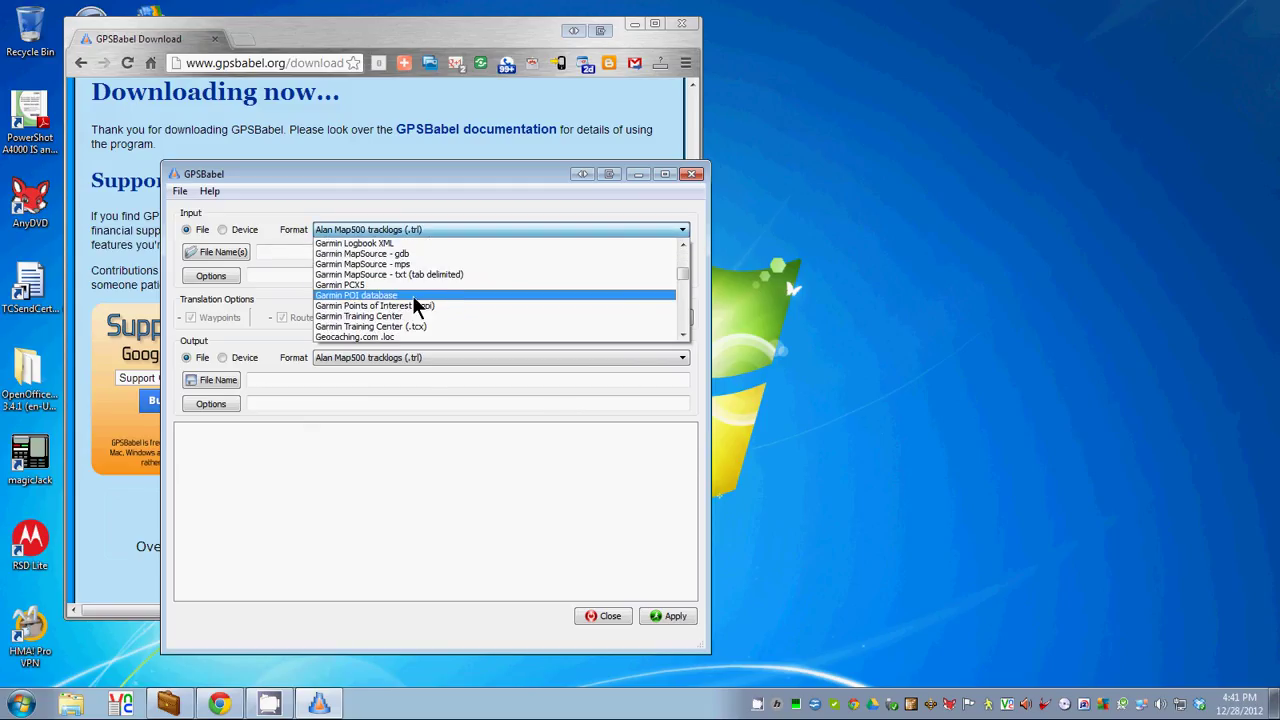
pyautogui.scroll(-5, 417, 300)
pyautogui.scroll(-2, 366, 312)
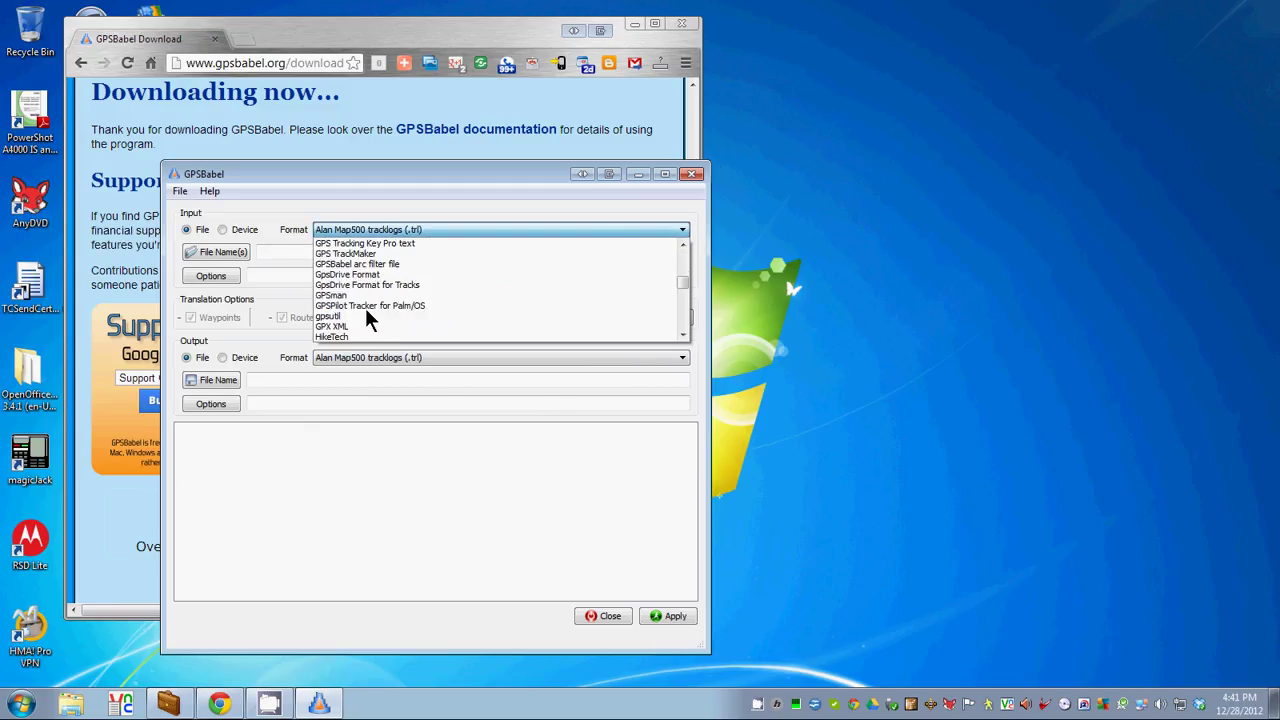
pyautogui.click(346, 322)
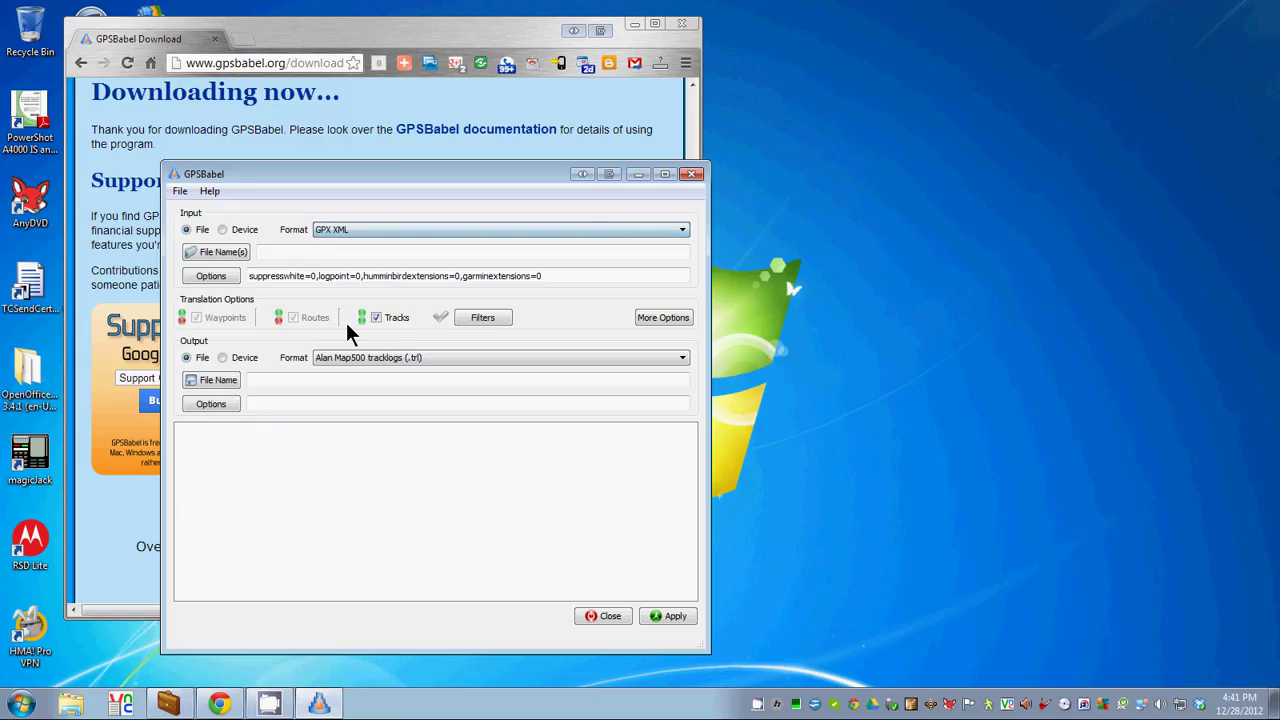
# - Set the output format to GPX XML as well
pyautogui.click(431, 358)
pyautogui.scroll(-10, 410, 399)
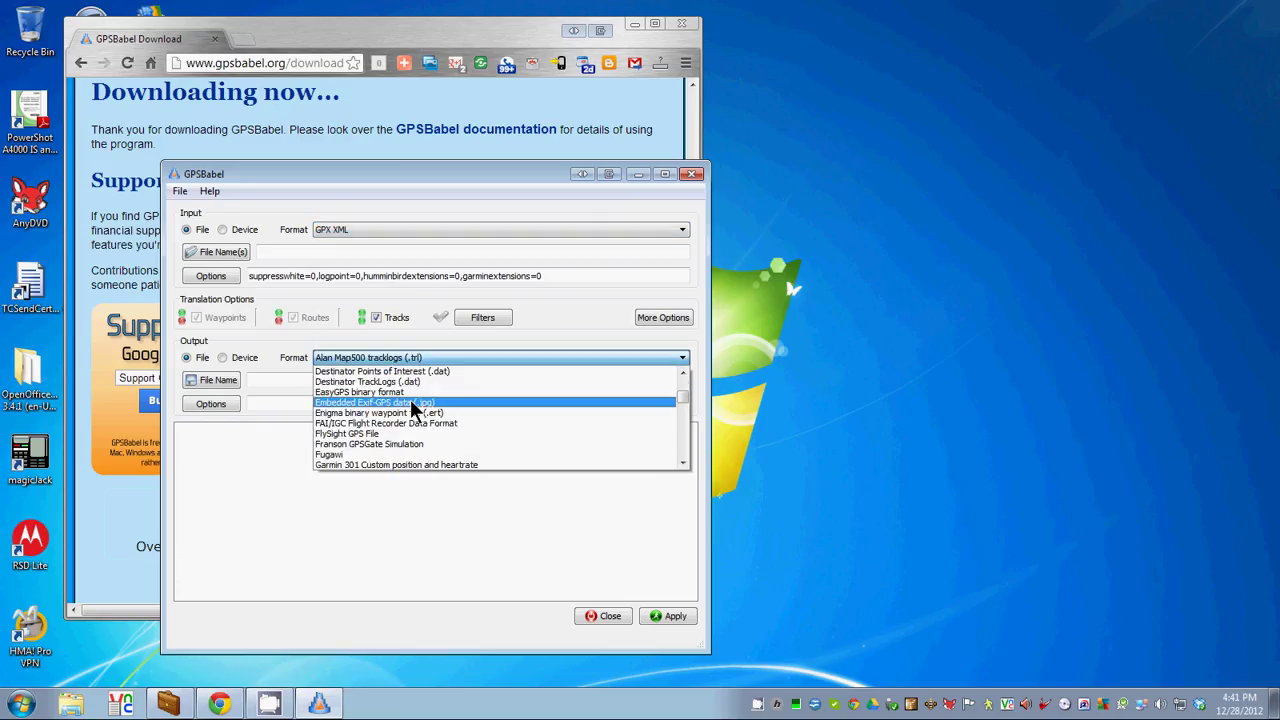
pyautogui.scroll(-5, 400, 425)
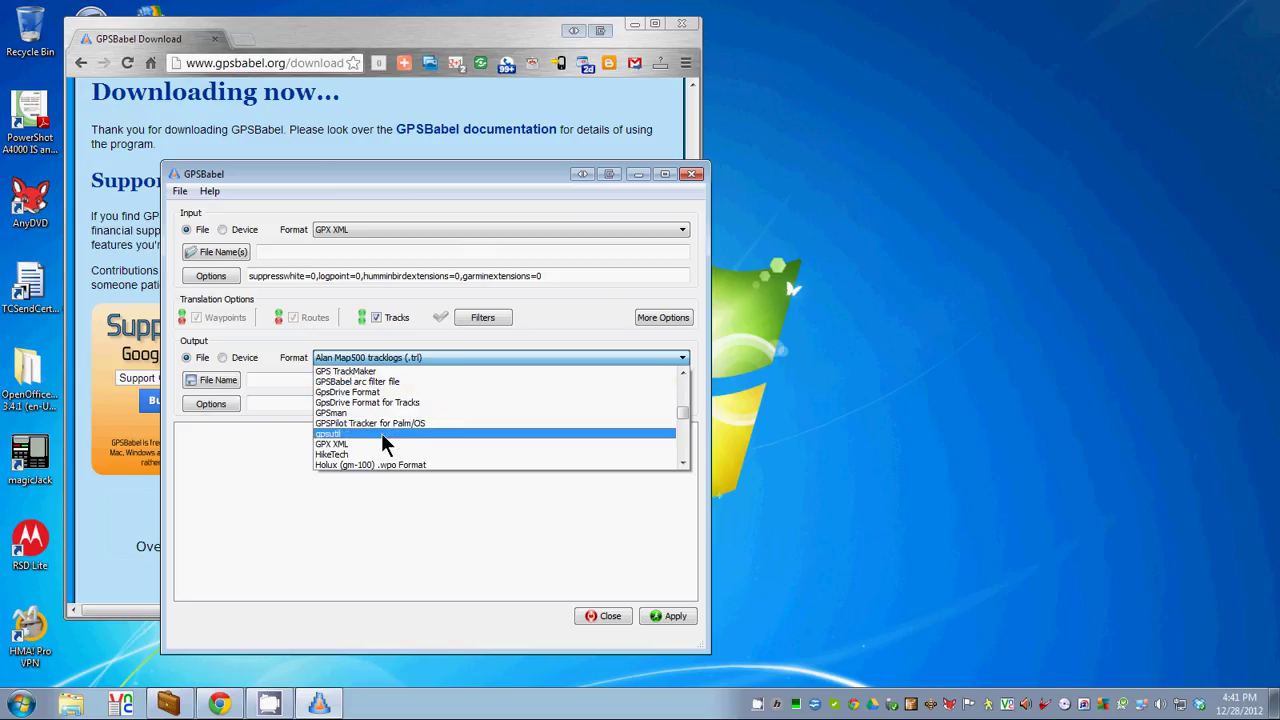
pyautogui.click(380, 441)
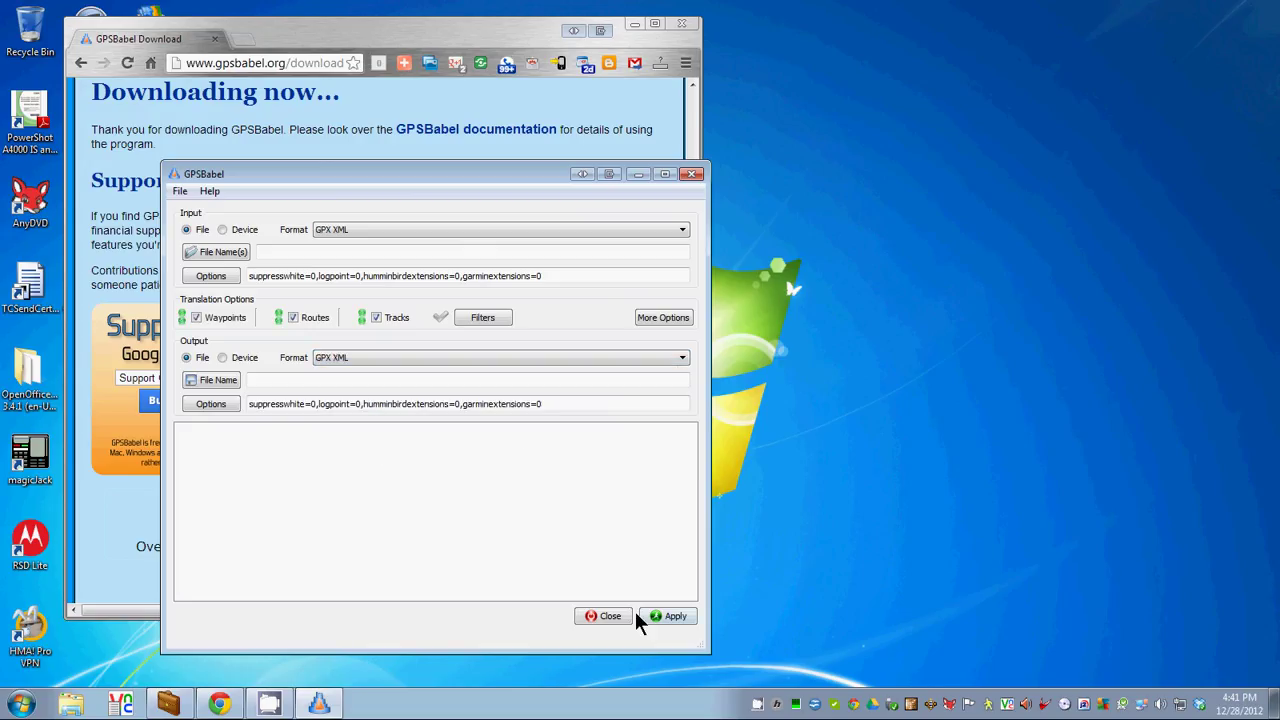